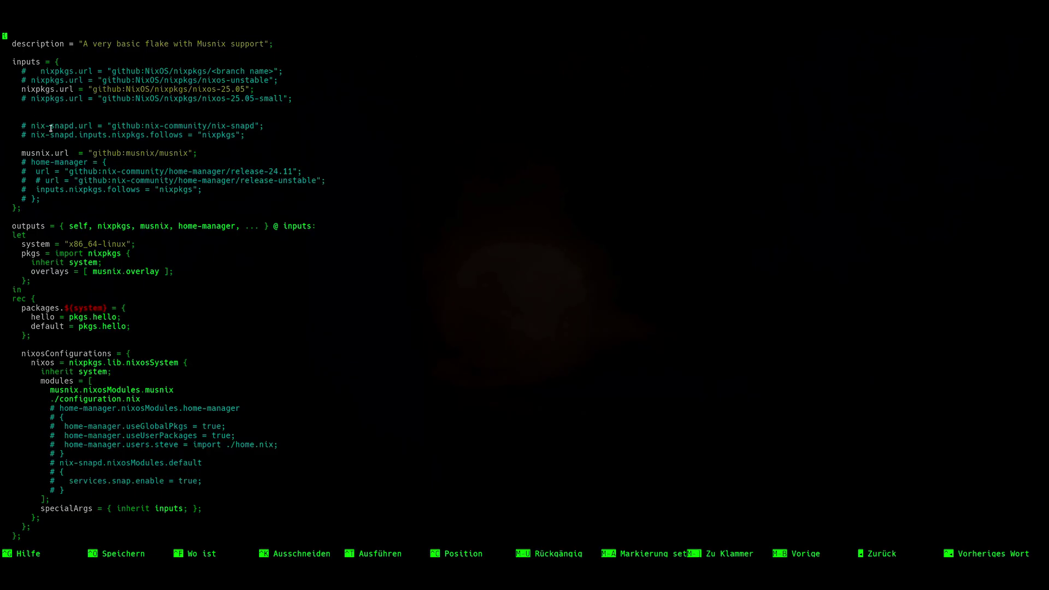
Examine the nixpkgs.url and musnix.url lines in the inputs section of flake.nix.
{"action": "triple_click", "coordinate": [22, 89]}
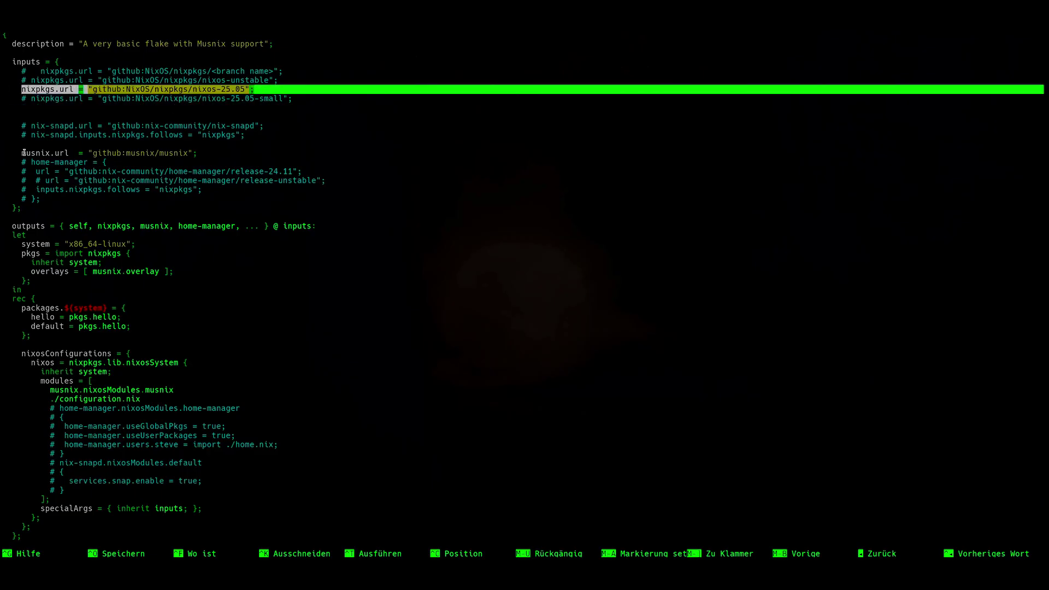
{"action": "triple_click", "coordinate": [65, 153]}
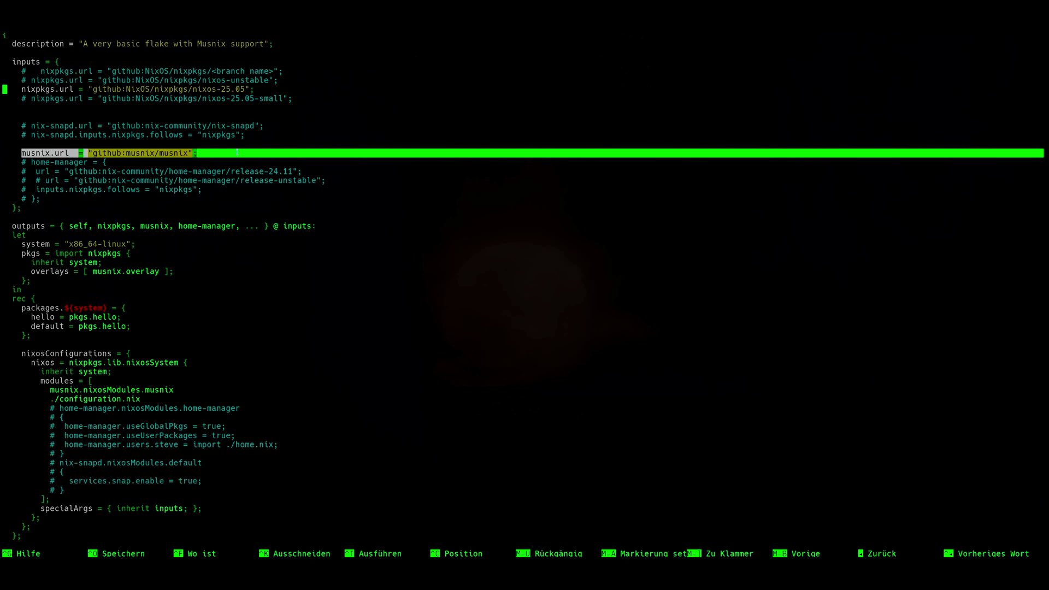
{"action": "left_click", "coordinate": [22, 156]}
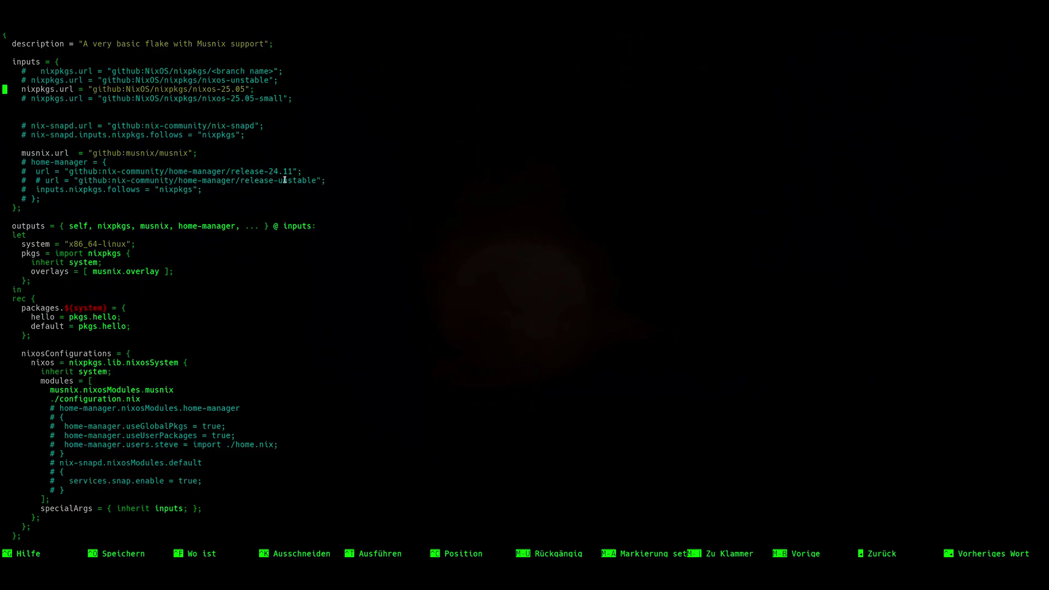
Close flake.nix and open /etc/nixos/configuration.nix in nano with sudo.
{"action": "key", "text": "ctrl+x"}
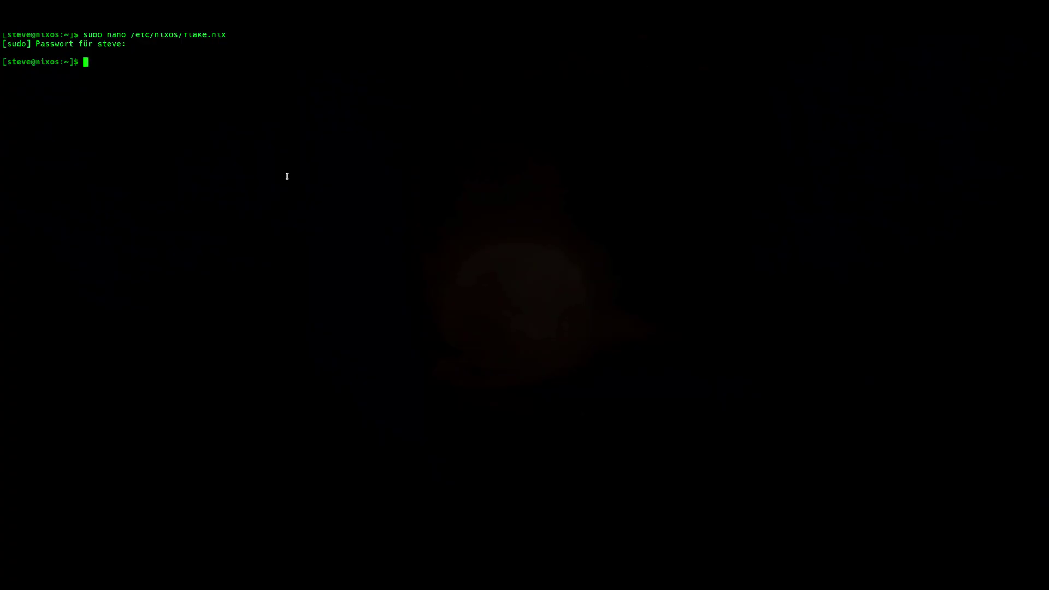
{"action": "type", "text": "sudo nano /etc/nixos/con"}
{"action": "key", "text": "Tab"}
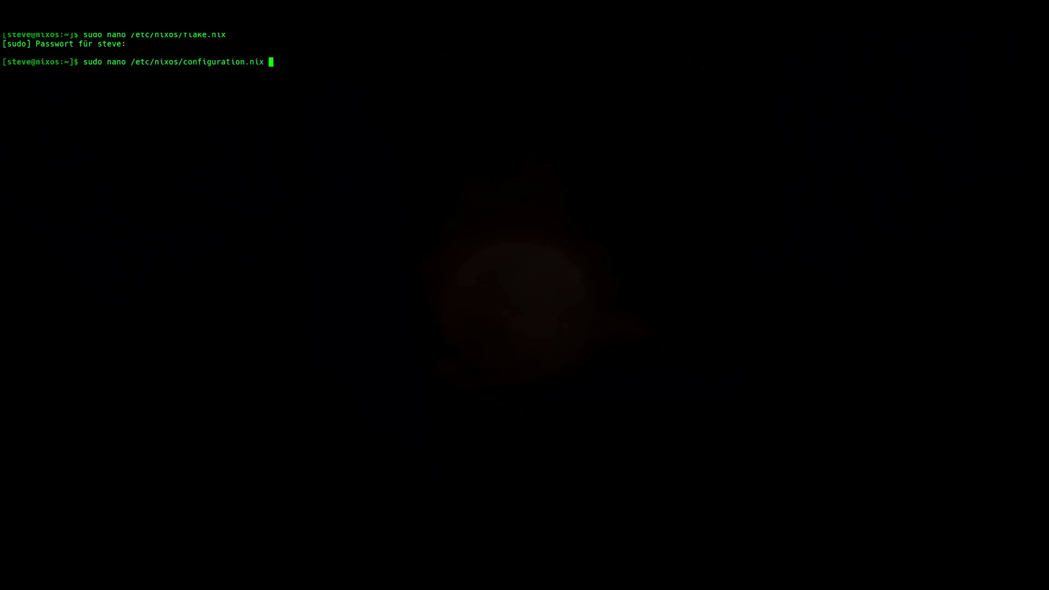
{"action": "key", "text": "Return"}
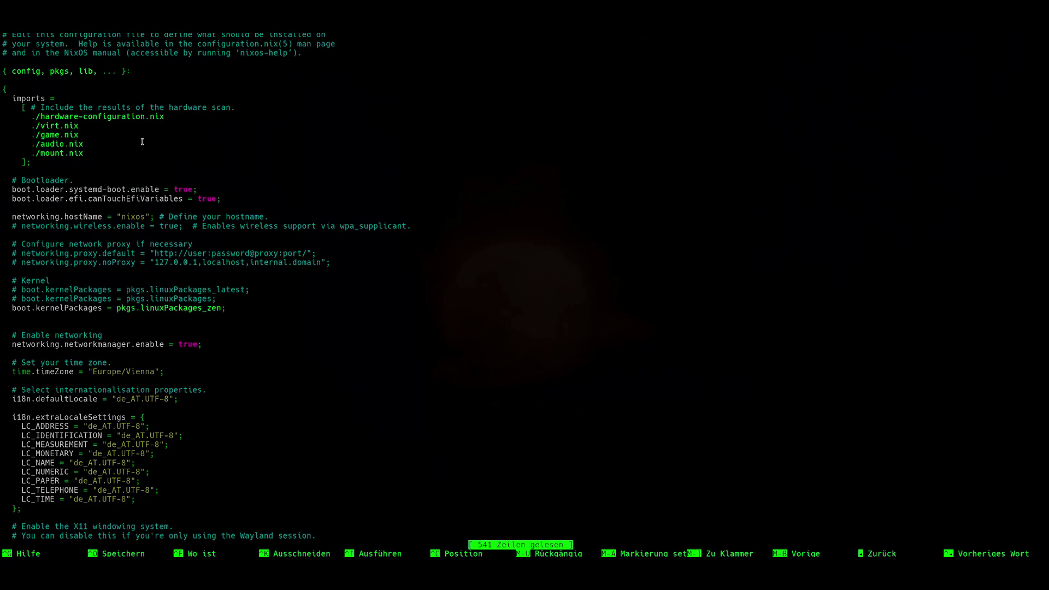
Examine the imports block of the configuration, focusing on the virt, game, audio and mount modules.
{"action": "left_click_drag", "start_coordinate": [30, 164], "coordinate": [2, 97]}
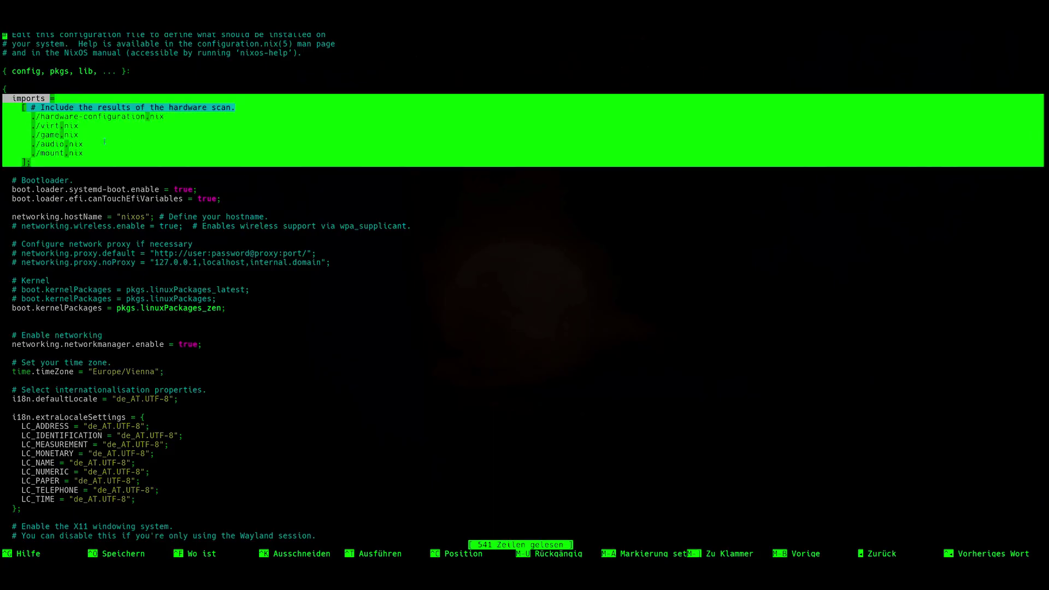
{"action": "left_click", "coordinate": [68, 135]}
{"action": "left_click_drag", "start_coordinate": [102, 159], "coordinate": [24, 126]}
{"action": "left_click", "coordinate": [168, 176]}
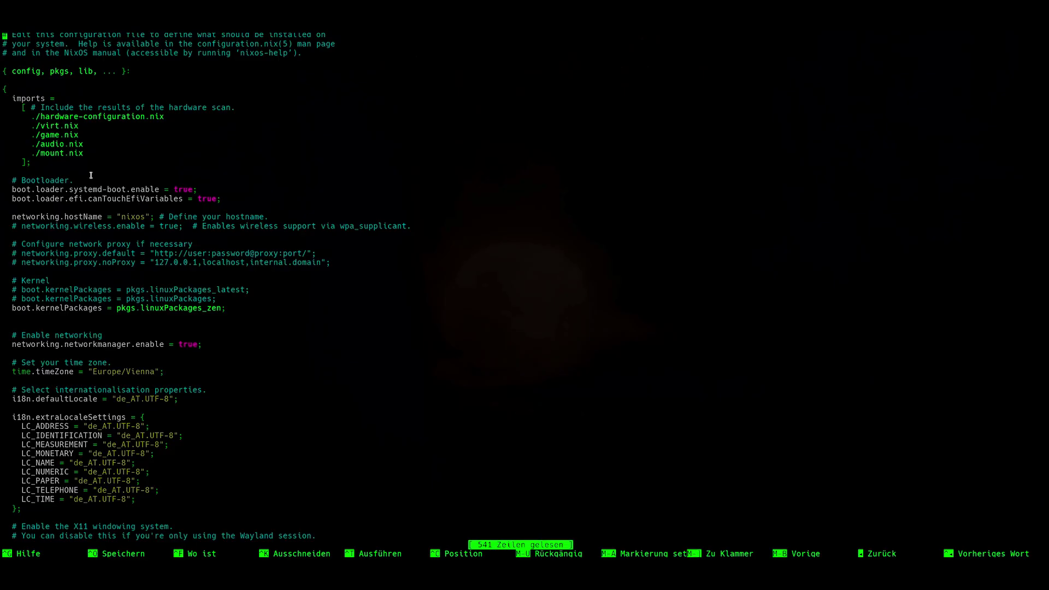
Examine the services.pipewire block in the configuration, including its pulse.enable and jack.enable options.
{"action": "scroll", "coordinate": [113, 175], "scroll_direction": "down", "scroll_amount": 20}
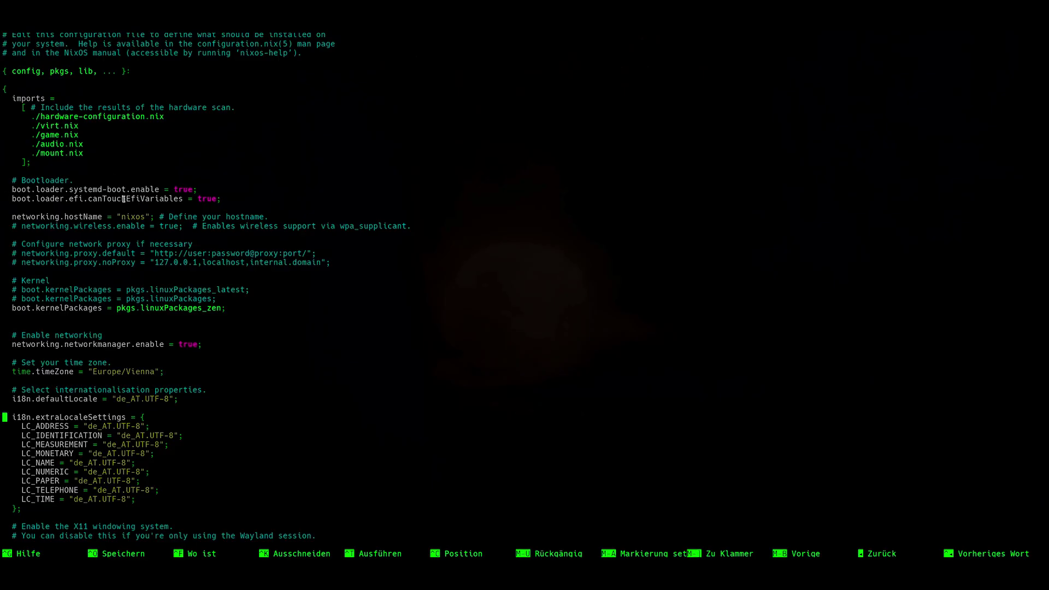
{"action": "scroll", "coordinate": [124, 198], "scroll_direction": "down", "scroll_amount": 6}
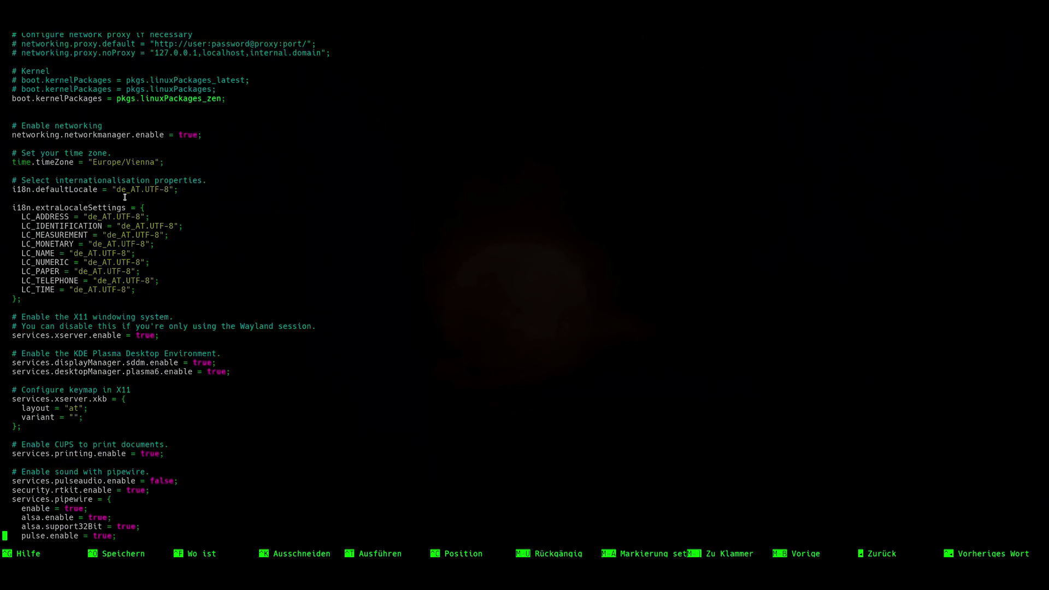
{"action": "scroll", "coordinate": [125, 198], "scroll_direction": "down", "scroll_amount": 3}
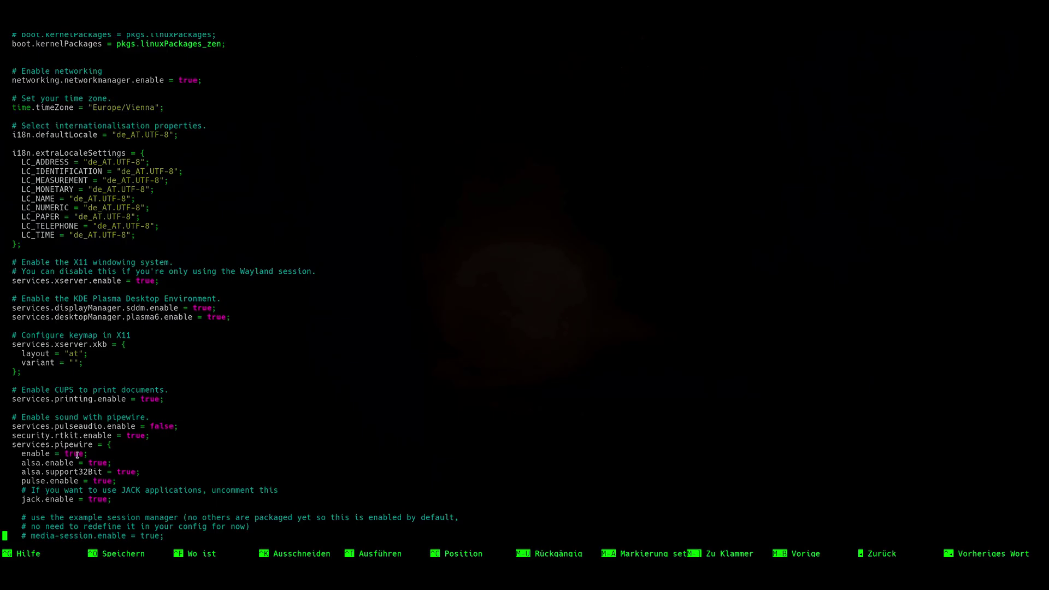
{"action": "left_click_drag", "start_coordinate": [21, 481], "coordinate": [78, 480]}
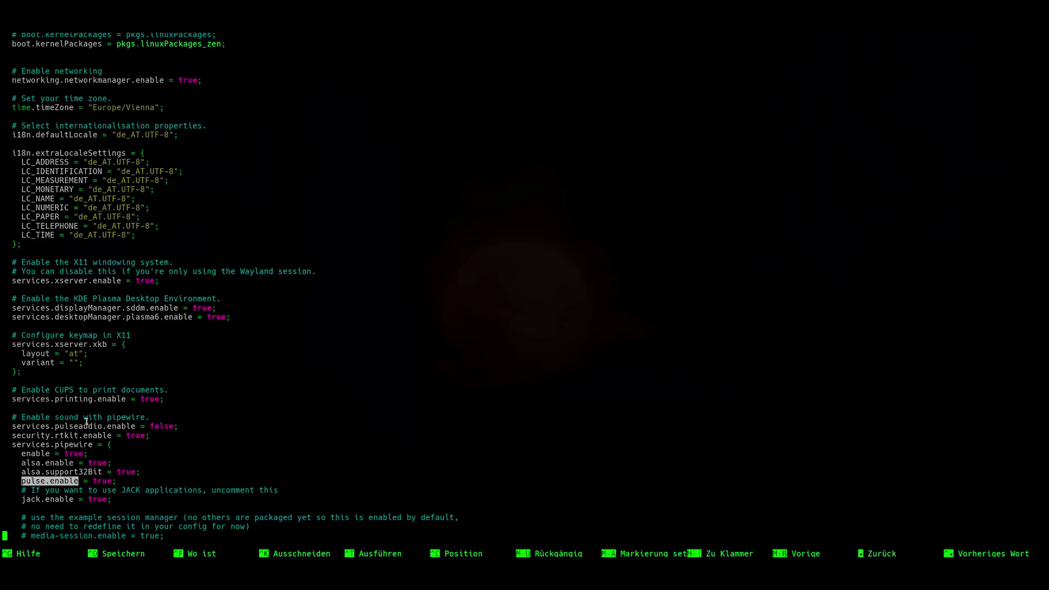
{"action": "left_click", "coordinate": [187, 441]}
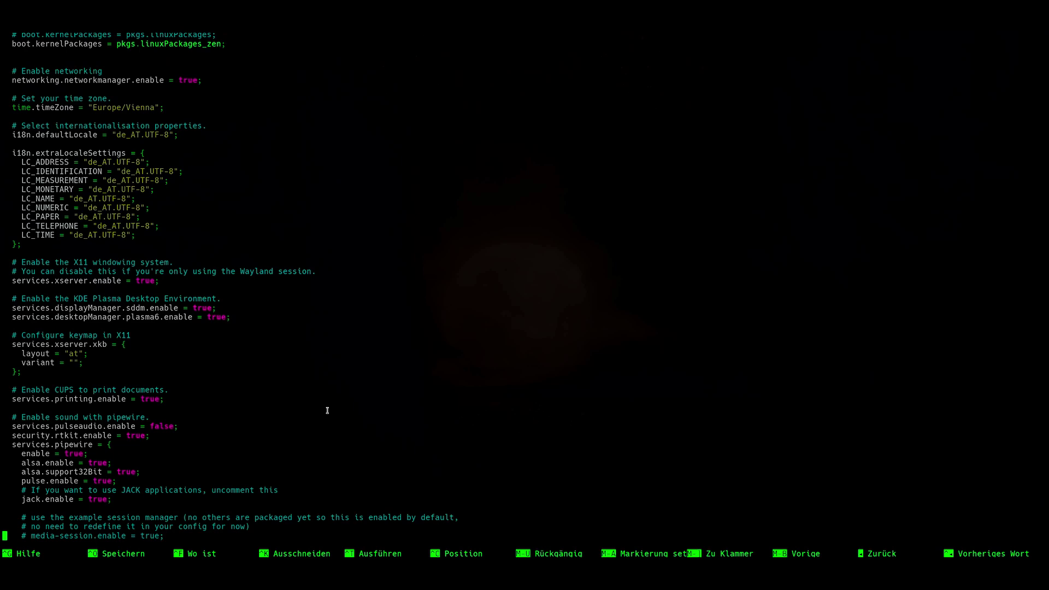
{"action": "double_click", "coordinate": [65, 499]}
{"action": "left_click", "coordinate": [264, 433]}
Examine the "92-low-latency" PipeWire extraConfig block with its clock rate and quantum settings.
{"action": "scroll", "coordinate": [250, 412], "scroll_direction": "down", "scroll_amount": 8}
{"action": "left_click_drag", "start_coordinate": [11, 335], "coordinate": [67, 389]}
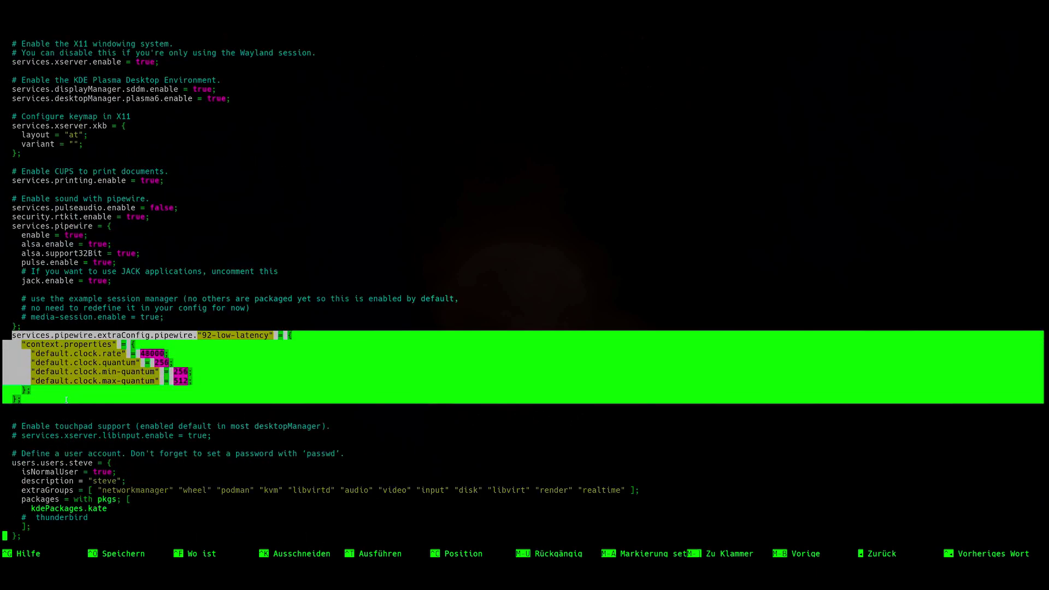
{"action": "left_click", "coordinate": [82, 411]}
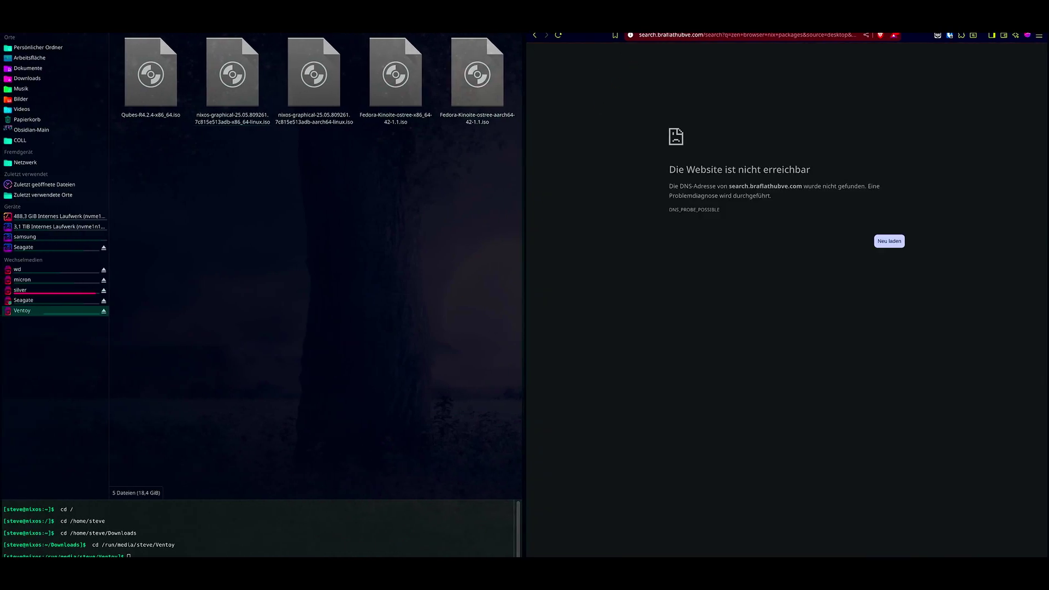
Switch to the Brave browser, search the web for "nixos wiki" in a new tab and open the official NixOS Wiki.
{"action": "key", "text": "super+w"}
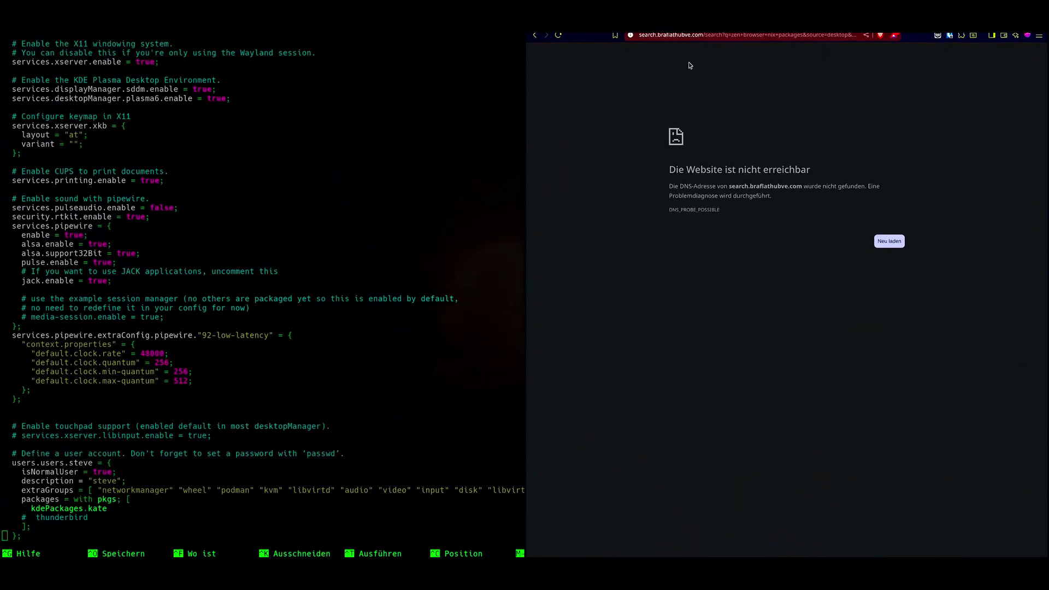
{"action": "left_click_drag", "start_coordinate": [683, 1], "coordinate": [471, 200]}
{"action": "left_click_drag", "start_coordinate": [744, 211], "coordinate": [465, 2]}
{"action": "key", "text": "ctrl+t"}
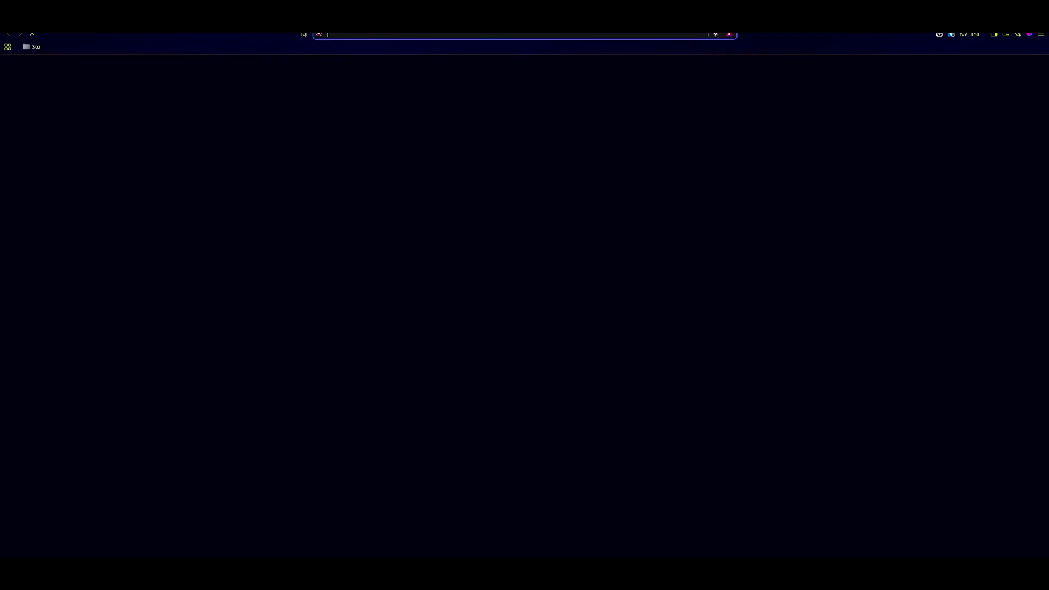
{"action": "type", "text": "nixos wiki"}
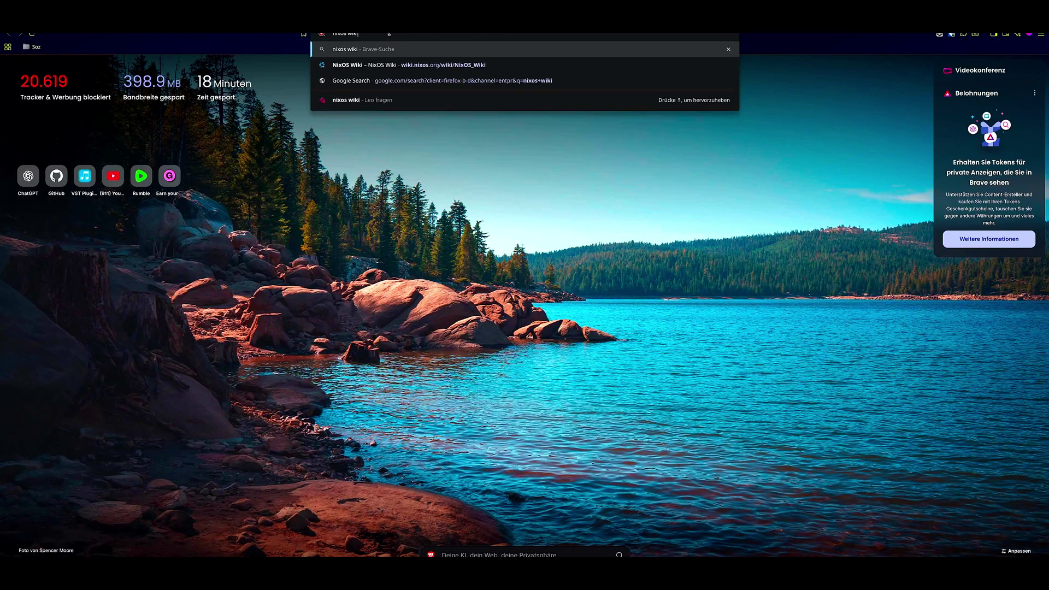
{"action": "key", "text": "Return"}
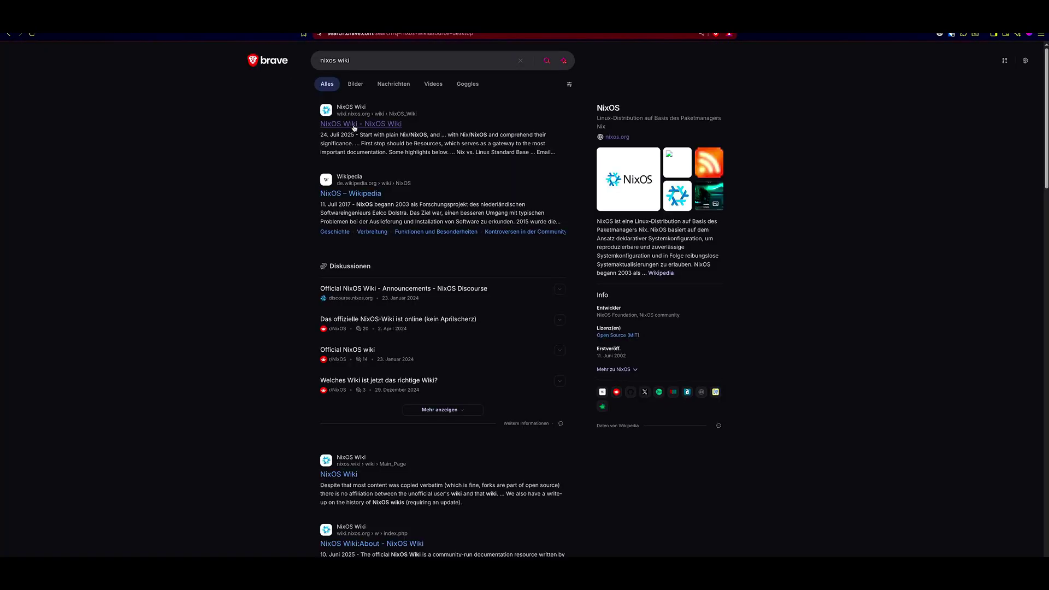
{"action": "left_click", "coordinate": [354, 128]}
Search the NixOS Wiki for "pipewire" and open the PipeWire article.
{"action": "left_click", "coordinate": [442, 55]}
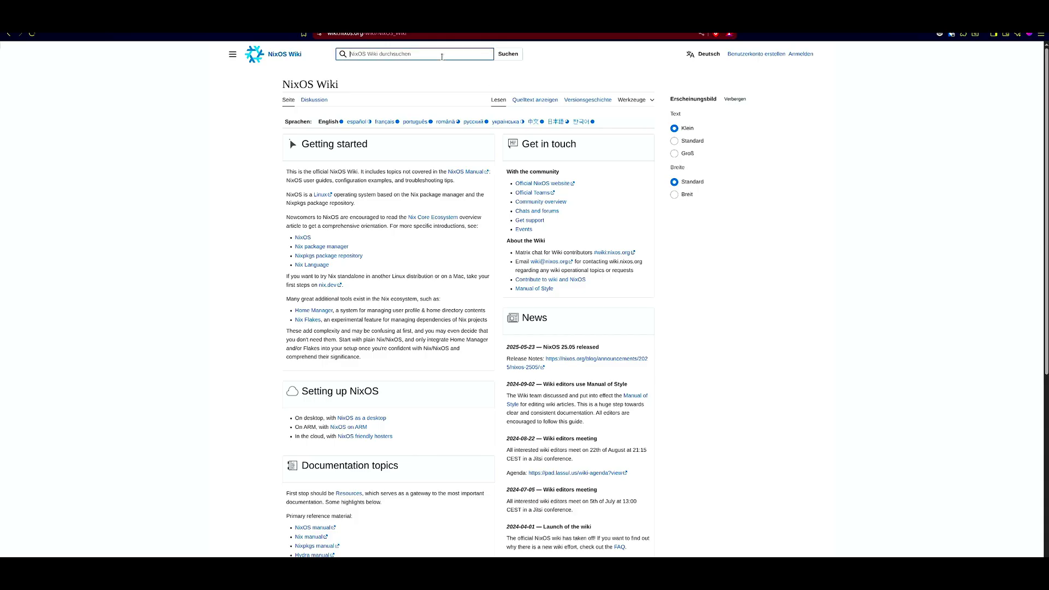
{"action": "type", "text": "pp"}
{"action": "key", "text": "BackSpace"}
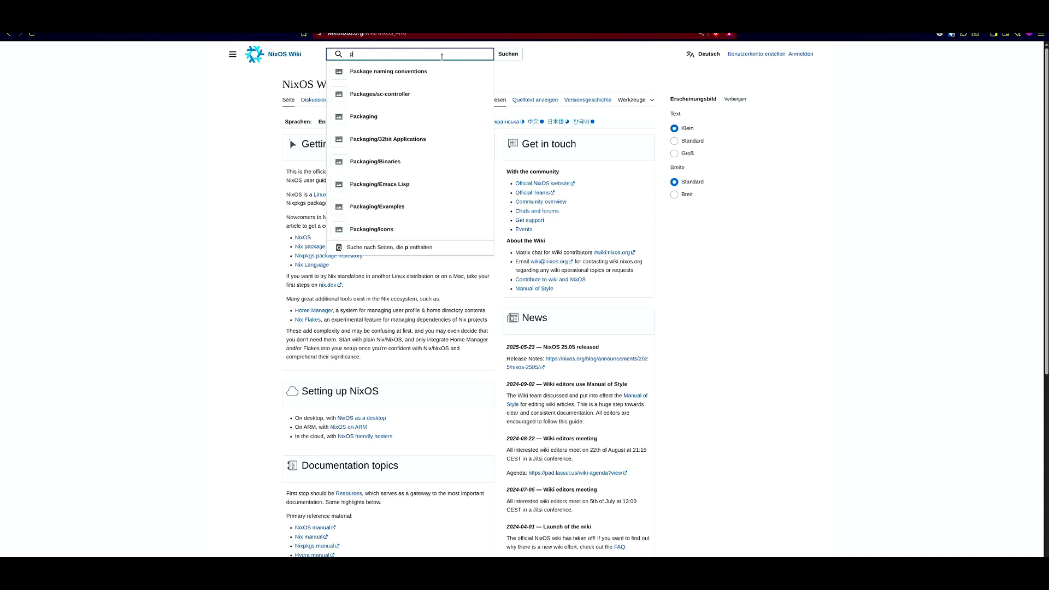
{"action": "type", "text": "ipewire"}
{"action": "key", "text": "Return"}
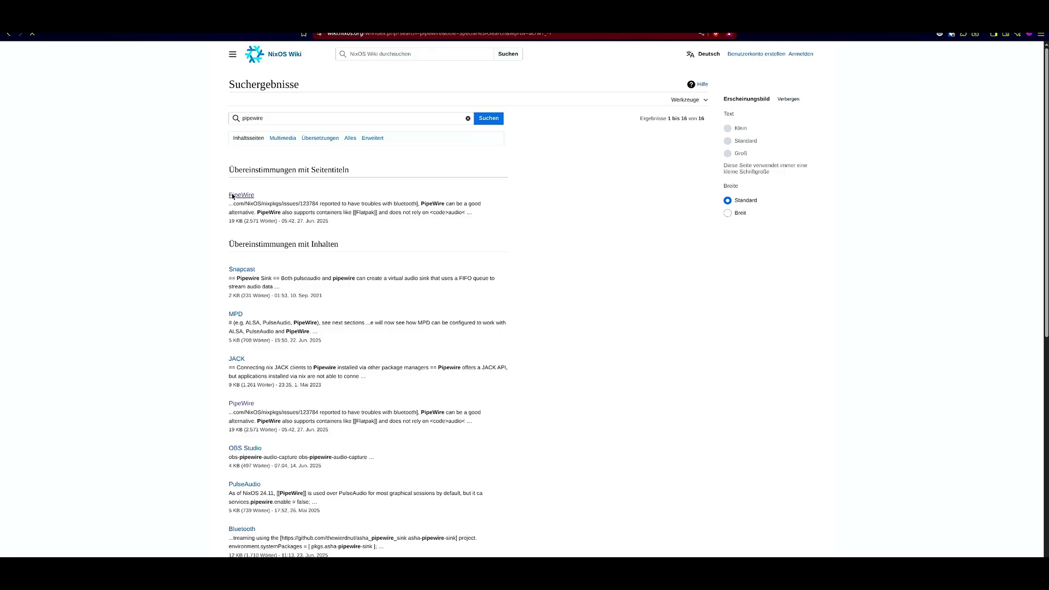
{"action": "left_click", "coordinate": [234, 195]}
Find the low-latency code example in the PipeWire article's Low-latency setup section and compare it with the block in configuration.nix.
{"action": "scroll", "coordinate": [380, 265], "scroll_direction": "down", "scroll_amount": 2}
{"action": "scroll", "coordinate": [380, 266], "scroll_direction": "down", "scroll_amount": 6}
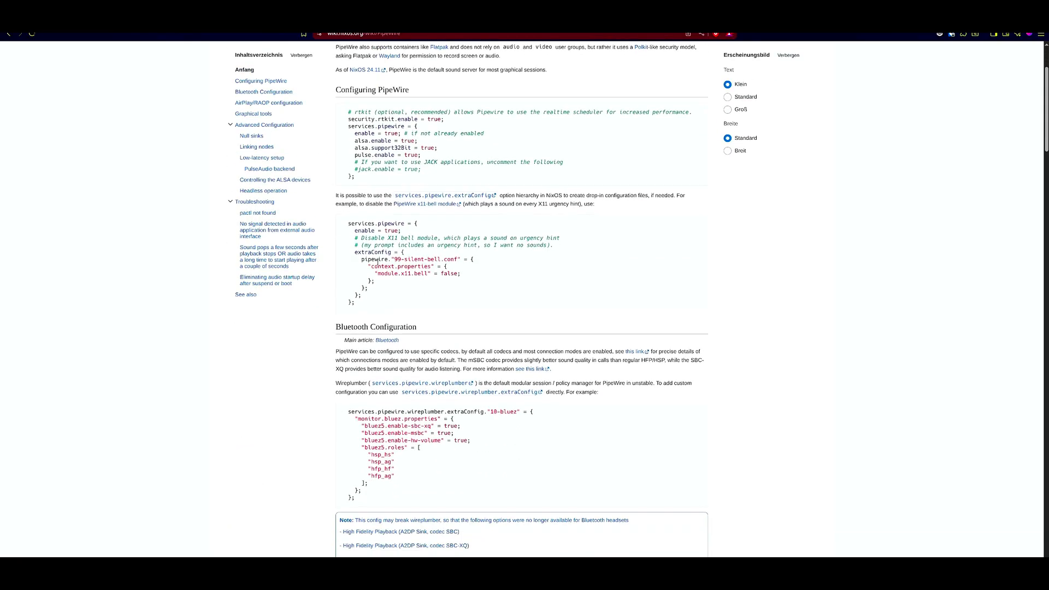
{"action": "scroll", "coordinate": [378, 262], "scroll_direction": "down", "scroll_amount": 10}
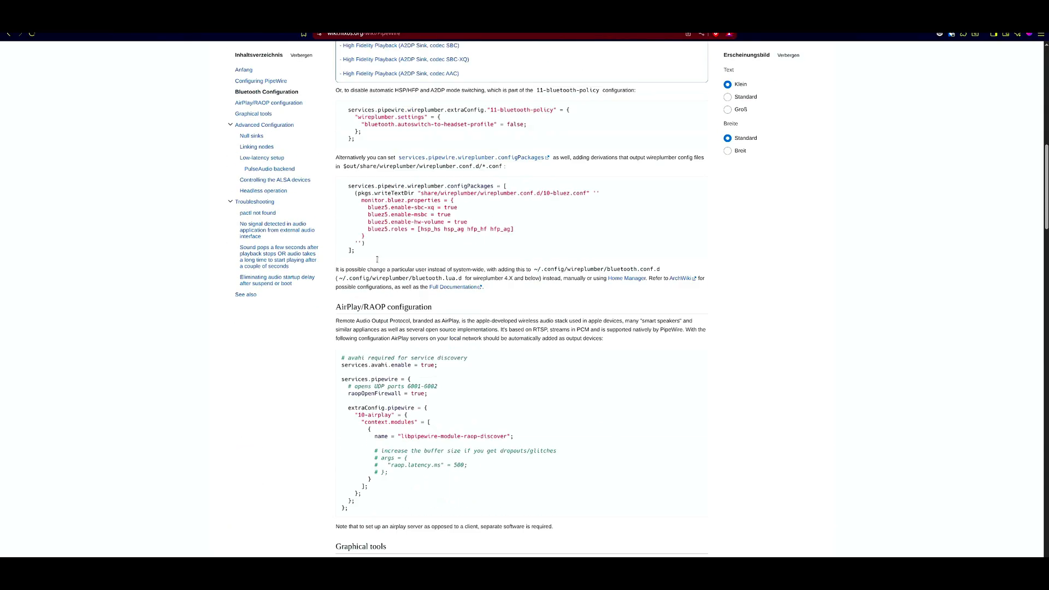
{"action": "scroll", "coordinate": [378, 262], "scroll_direction": "down", "scroll_amount": 8}
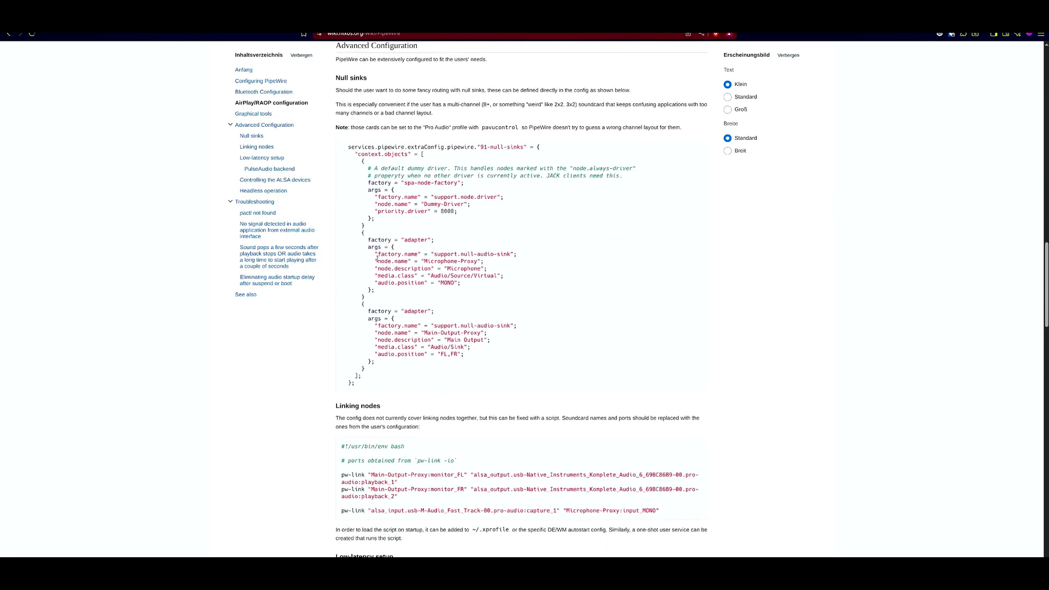
{"action": "left_click_drag", "start_coordinate": [381, 374], "coordinate": [348, 319]}
{"action": "key", "text": "alt+Tab"}
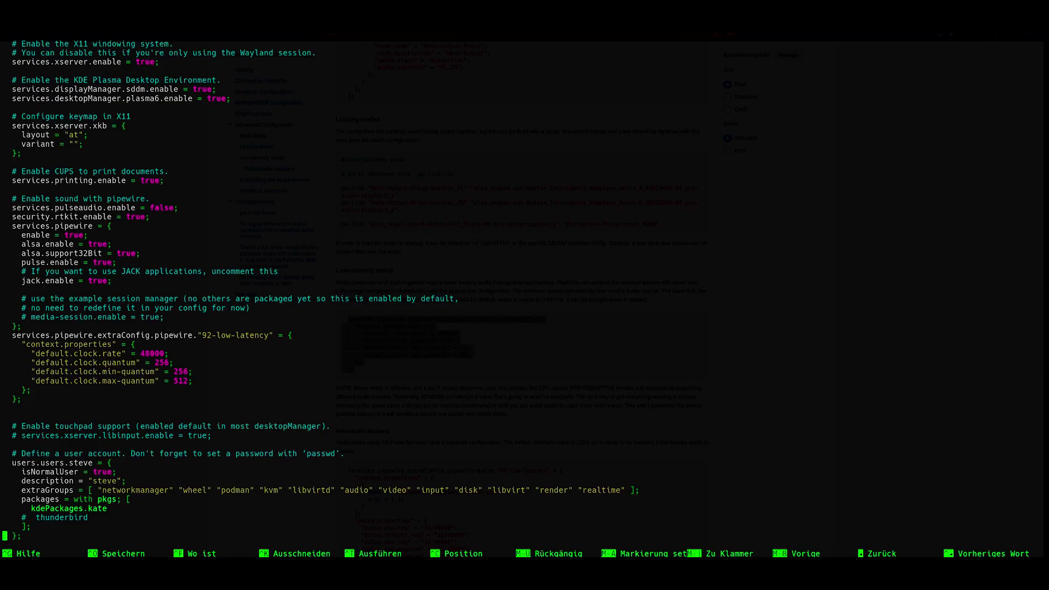
{"action": "key", "text": "super+w"}
{"action": "left_click", "coordinate": [394, 279]}
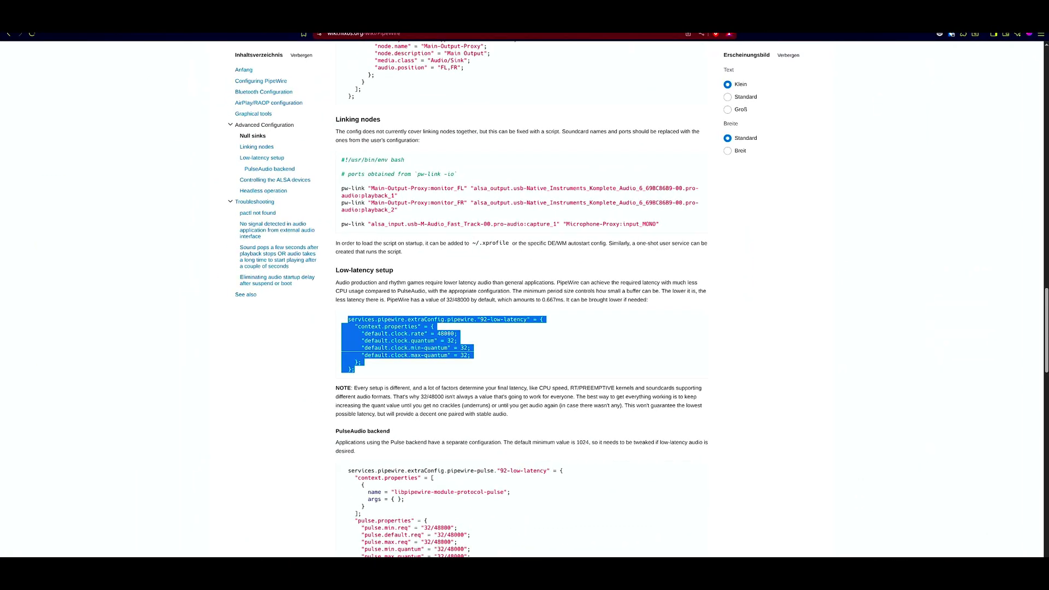
Search the web for "pipewire jack conf" in a new tab and open the PipeWire documentation page for jack.conf.
{"action": "key", "text": "ctrl+t"}
{"action": "type", "text": "pipewire"}
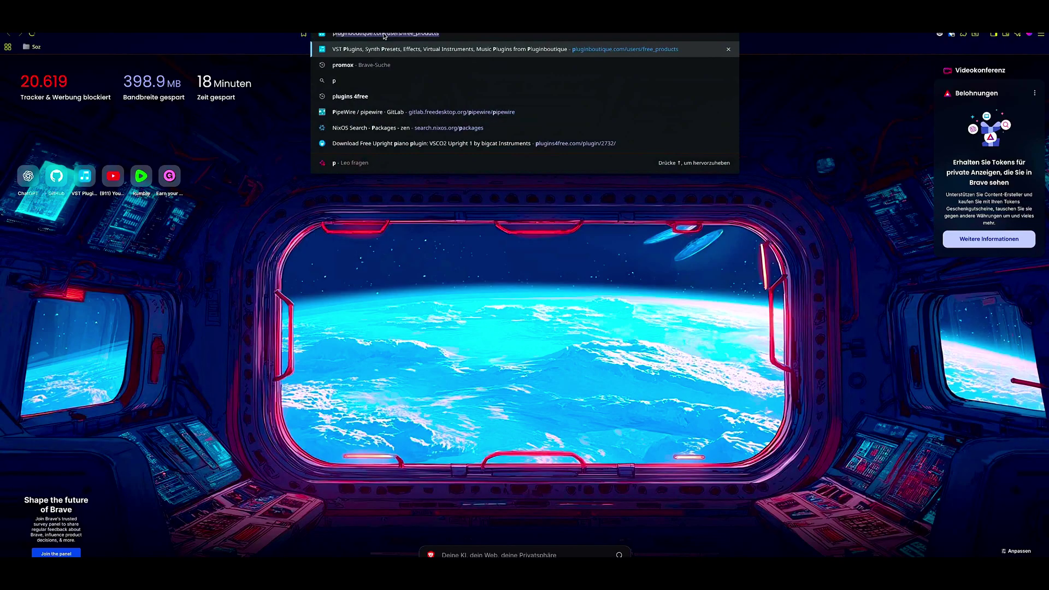
{"action": "type", "text": " jack conf"}
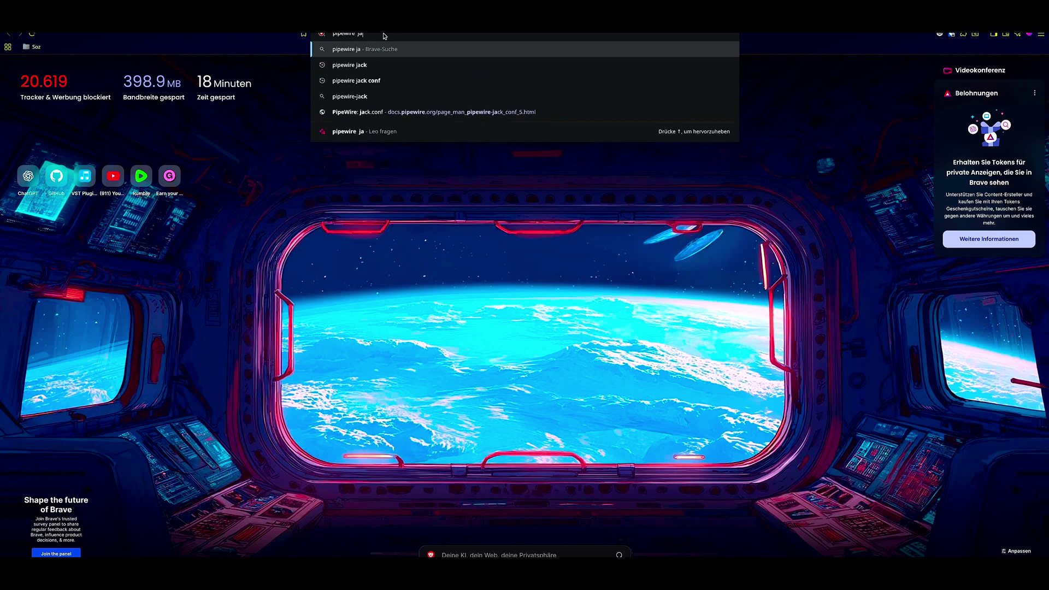
{"action": "key", "text": "Return"}
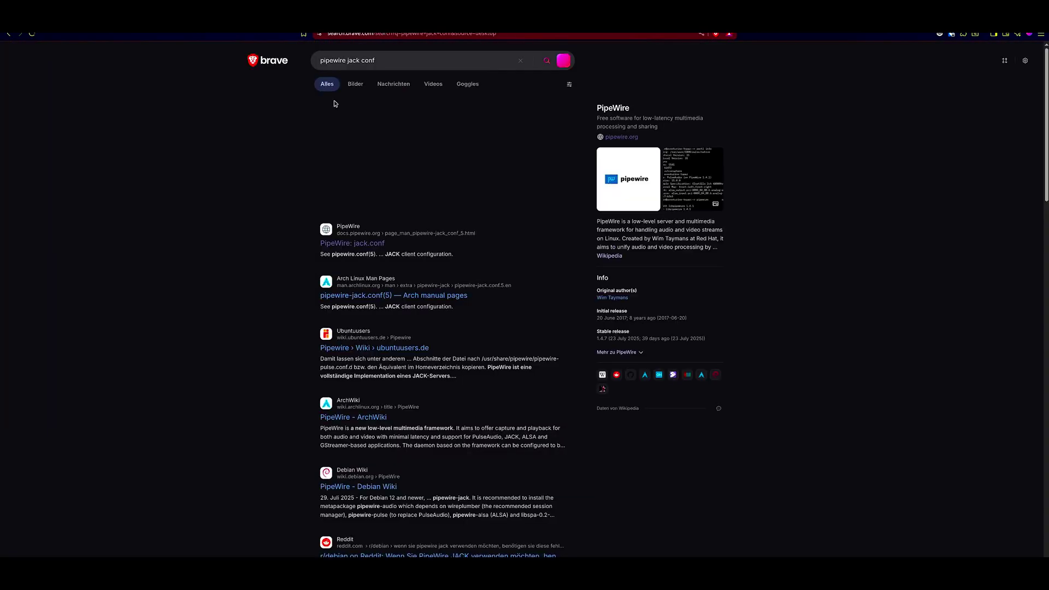
{"action": "left_click", "coordinate": [336, 244]}
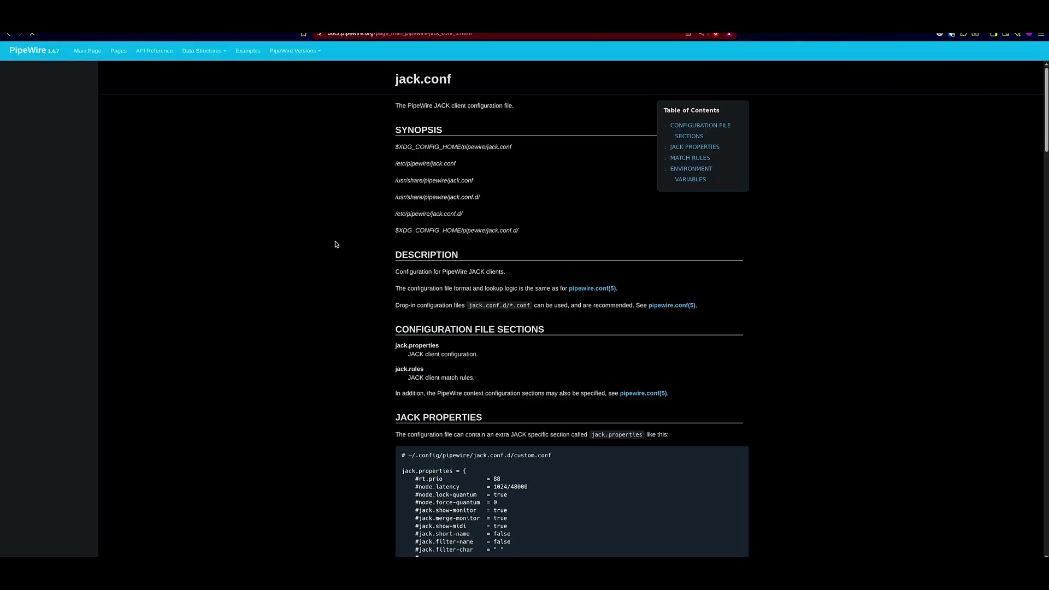
Examine the JACK properties section of the jack.conf documentation, including the node.latency, node.lock-quantum and node.force-quantum options.
{"action": "scroll", "coordinate": [344, 230], "scroll_direction": "down", "scroll_amount": 4}
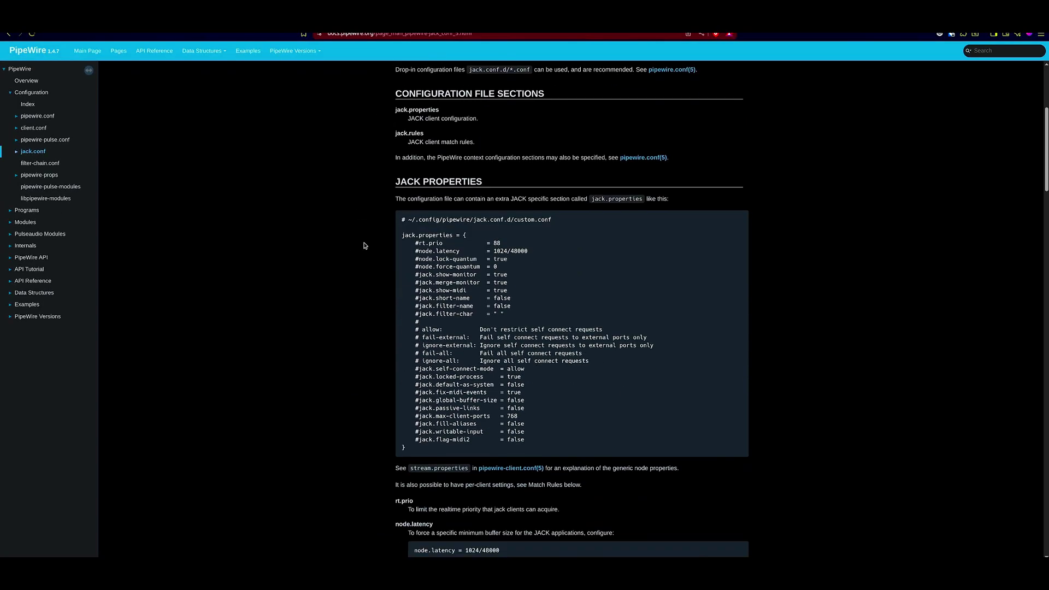
{"action": "key", "text": "ctrl+plus"}
{"action": "key", "text": "ctrl+plus"}
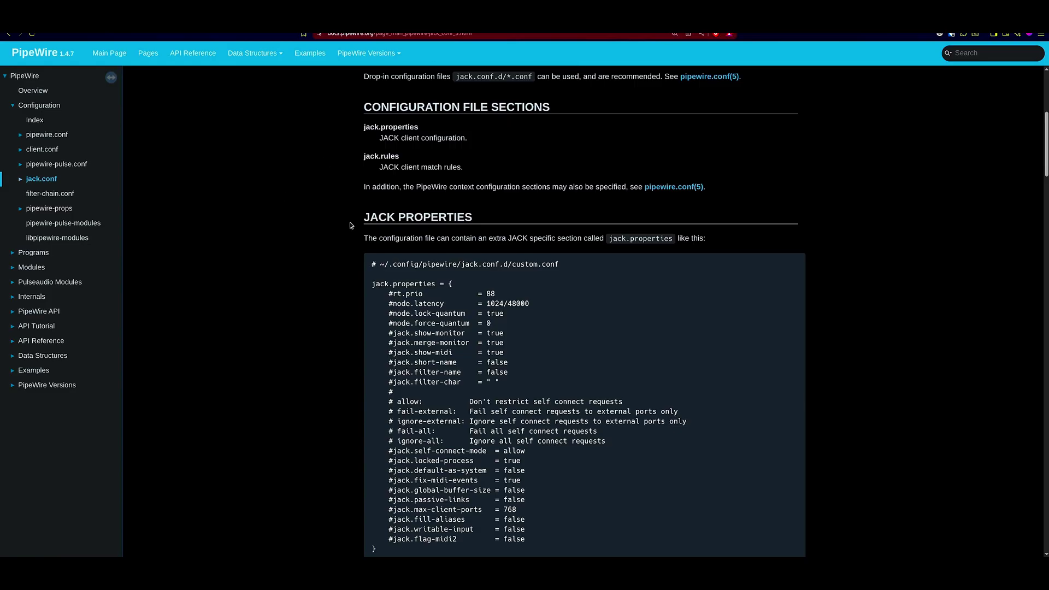
{"action": "scroll", "coordinate": [528, 279], "scroll_direction": "up", "scroll_amount": 1}
{"action": "scroll", "coordinate": [464, 283], "scroll_direction": "down", "scroll_amount": 4}
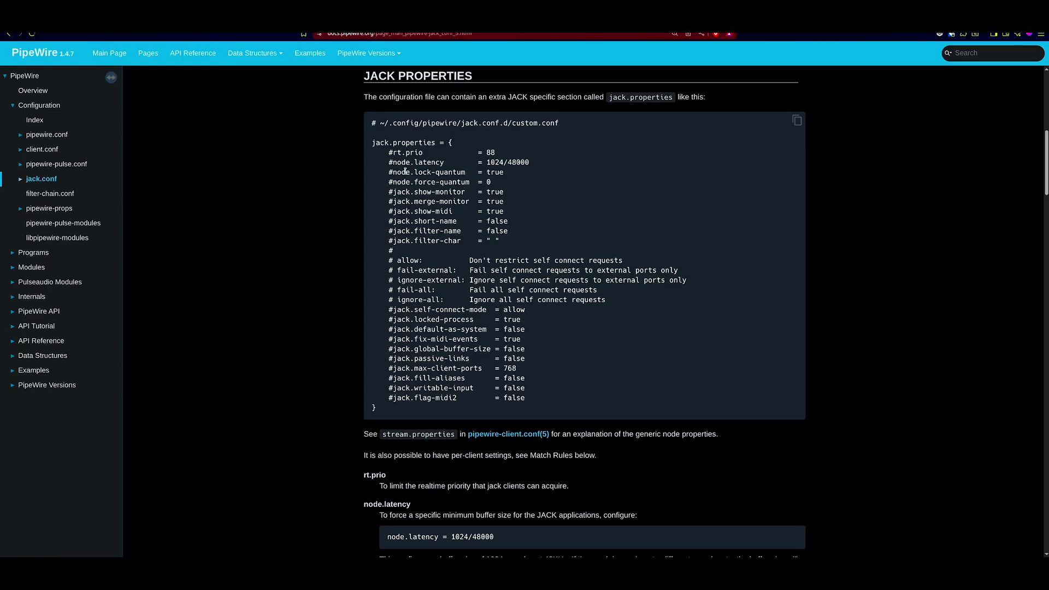
{"action": "scroll", "coordinate": [405, 171], "scroll_direction": "down", "scroll_amount": 5}
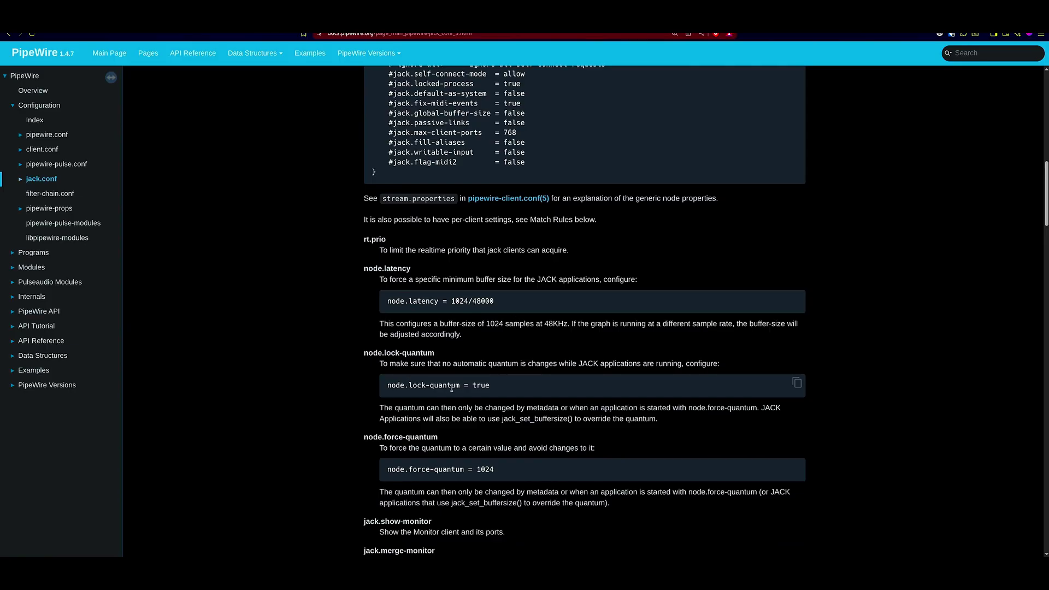
Read further through the jack.conf options, and return to configuration.nix to highlight clock.rate in the low-latency block.
{"action": "scroll", "coordinate": [463, 332], "scroll_direction": "down", "scroll_amount": 7}
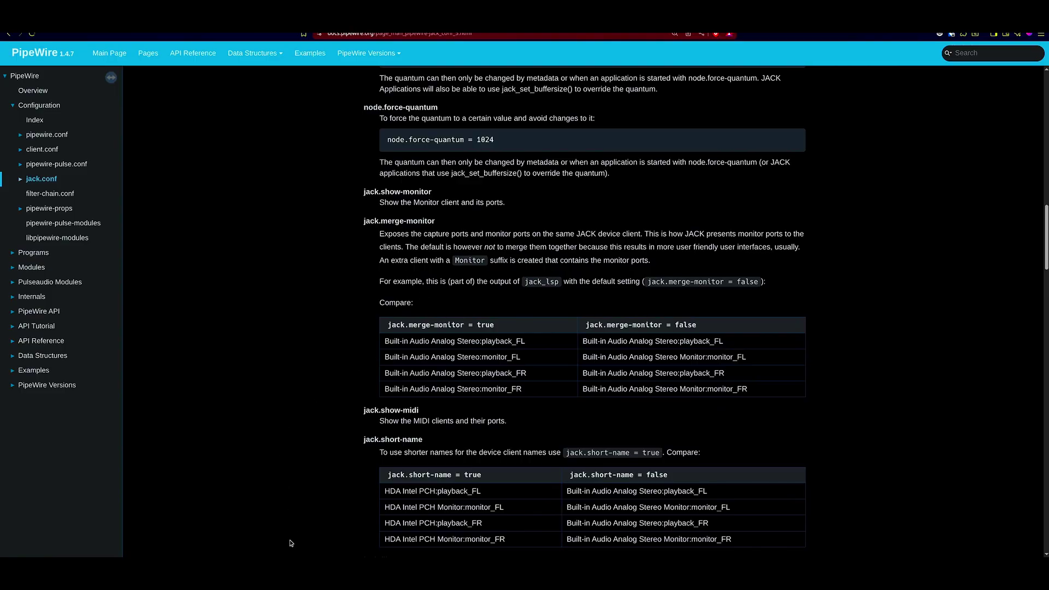
{"action": "key", "text": "alt+Tab"}
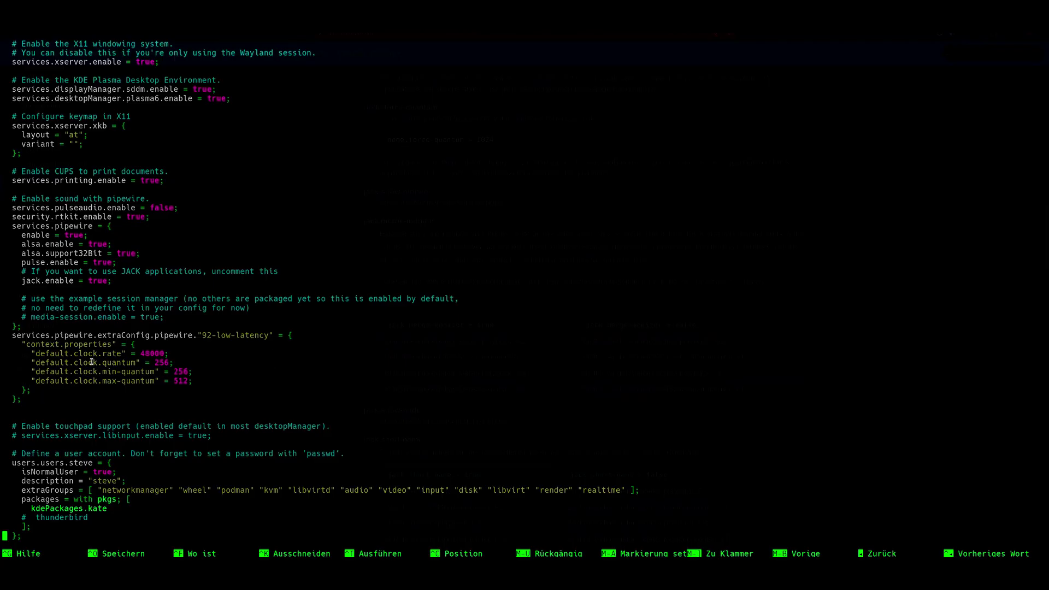
{"action": "left_click_drag", "start_coordinate": [74, 353], "coordinate": [121, 353]}
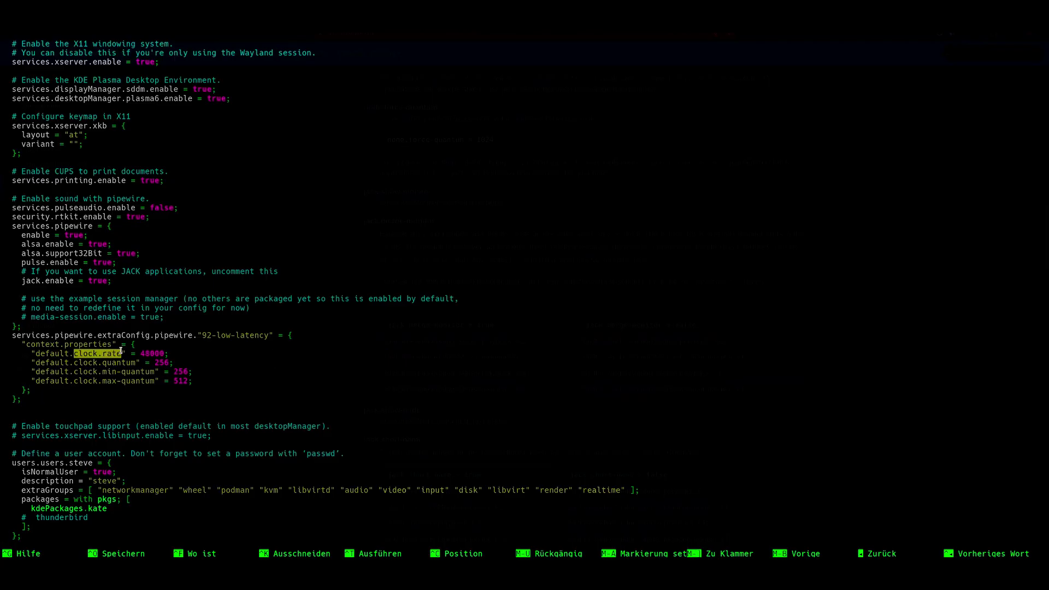
Add the comment "# Samplerate" after the default.clock.rate setting in the 92-low-latency block.
{"action": "left_click", "coordinate": [239, 351]}
{"action": "key", "text": "Down"}
{"action": "key", "text": "Down"}
{"action": "key", "text": "Down"}
{"action": "key", "text": "Down"}
{"action": "key", "text": "Down"}
{"action": "key", "text": "Down"}
{"action": "key", "text": "Down"}
{"action": "key", "text": "Down"}
{"action": "key", "text": "Down"}
{"action": "key", "text": "Down"}
{"action": "key", "text": "Down"}
{"action": "key", "text": "Down"}
{"action": "key", "text": "Down"}
{"action": "key", "text": "Down"}
{"action": "key", "text": "Down"}
{"action": "key", "text": "Down"}
{"action": "key", "text": "Down"}
{"action": "key", "text": "Down"}
{"action": "key", "text": "Down"}
{"action": "key", "text": "Down"}
{"action": "key", "text": "Up"}
{"action": "key", "text": "Up"}
{"action": "key", "text": "Up"}
{"action": "key", "text": "Up"}
{"action": "key", "text": "Up"}
{"action": "key", "text": "Up"}
{"action": "key", "text": "Up"}
{"action": "key", "text": "Up"}
{"action": "key", "text": "Up"}
{"action": "key", "text": "Up"}
{"action": "key", "text": "Up"}
{"action": "key", "text": "Up"}
{"action": "key", "text": "Up"}
{"action": "key", "text": "Up"}
{"action": "key", "text": "Up"}
{"action": "key", "text": "Up"}
{"action": "key", "text": "Up"}
{"action": "key", "text": "Up"}
{"action": "key", "text": "Up"}
{"action": "key", "text": "Up"}
{"action": "key", "text": "Up"}
{"action": "key", "text": "Up"}
{"action": "key", "text": "Down"}
{"action": "scroll", "coordinate": [238, 353], "scroll_direction": "up", "scroll_amount": 2}
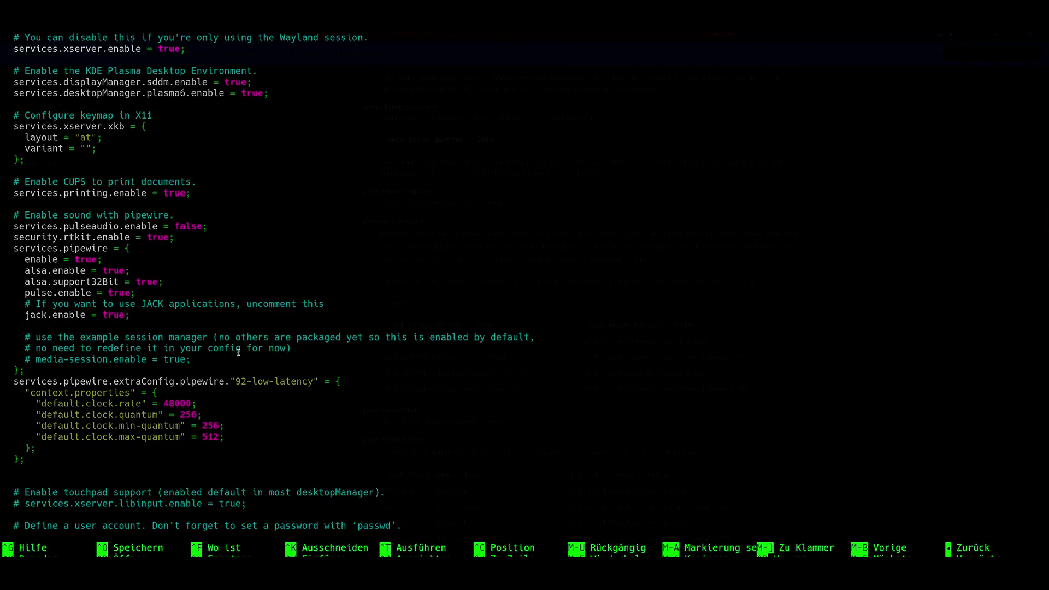
{"action": "type", "text": "# Samplerate"}
{"action": "key", "text": "Down"}
Add the comment "# Bufersize" after the default.clock.quantum setting and save configuration.nix.
{"action": "type", "text": "#"}
{"action": "type", "text": "Bufersie"}
{"action": "key", "text": "BackSpace"}
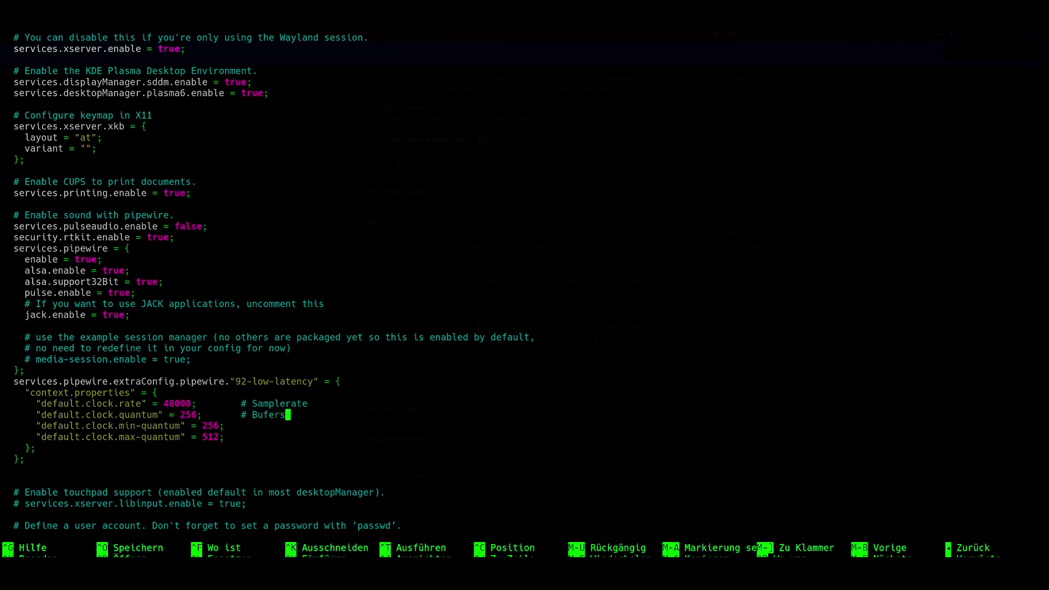
{"action": "type", "text": "ze"}
{"action": "key", "text": "ctrl+o"}
{"action": "key", "text": "Return"}
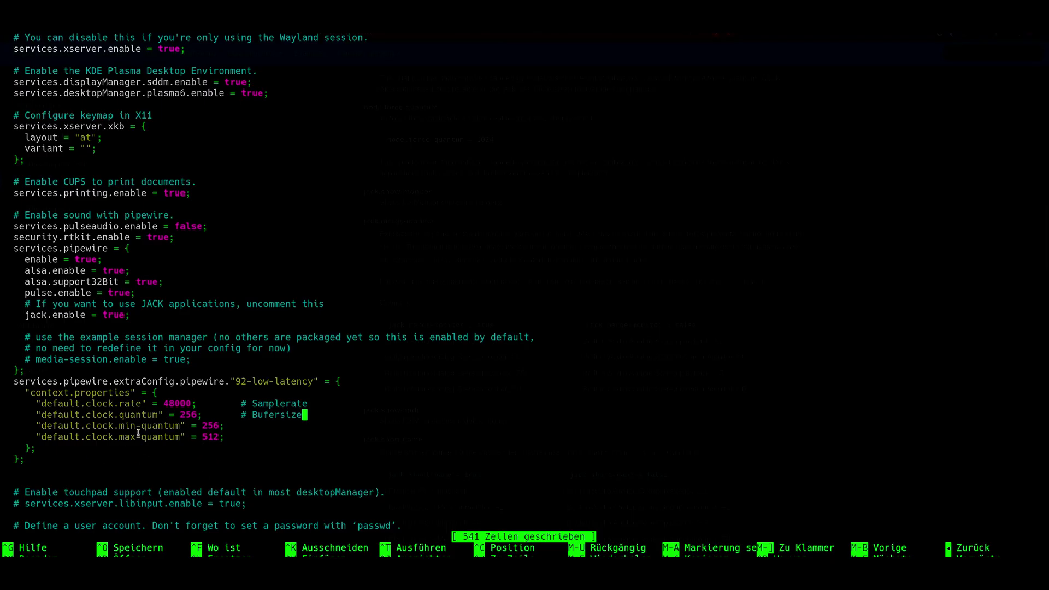
Review the min-quantum and max-quantum settings in the 92-low-latency block by highlighting them.
{"action": "left_click_drag", "start_coordinate": [36, 425], "coordinate": [191, 416]}
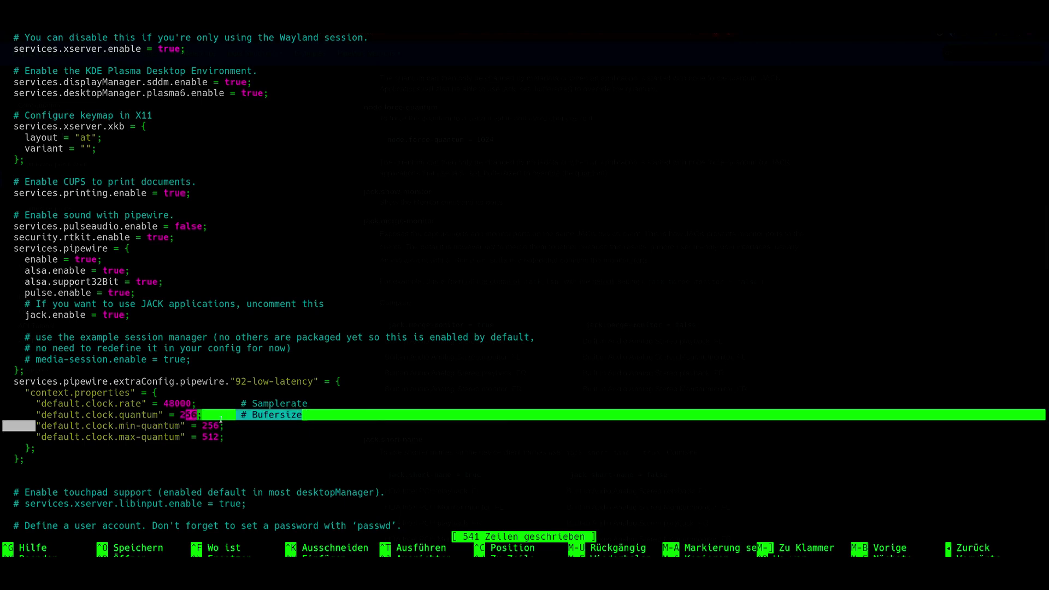
{"action": "left_click", "coordinate": [229, 428]}
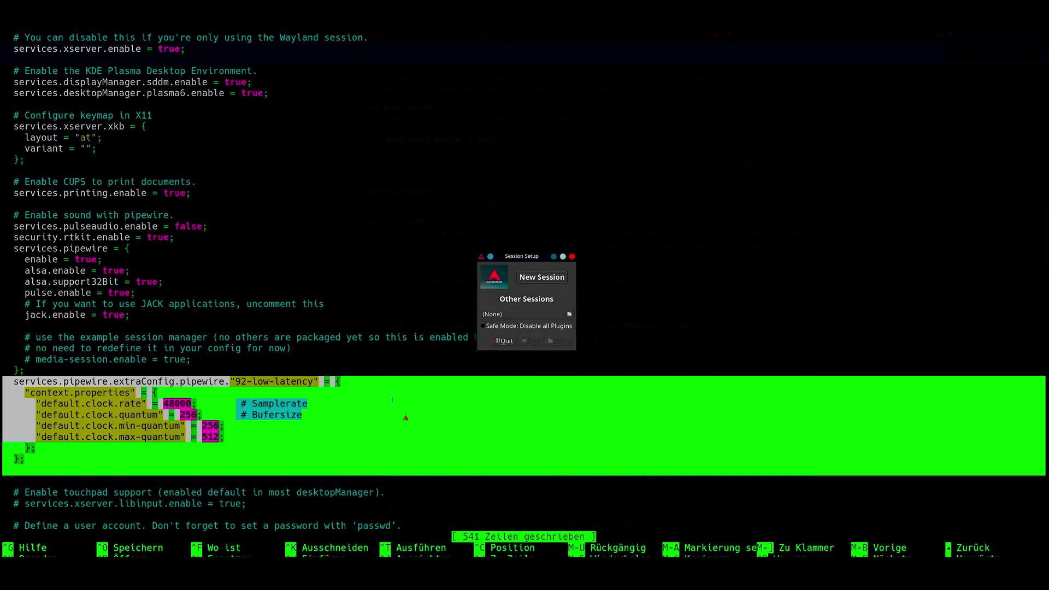
Start a new Ardour session to check its sample rate and latency, and quit by discarding and deleting the unnamed session.
{"action": "left_click", "coordinate": [541, 280]}
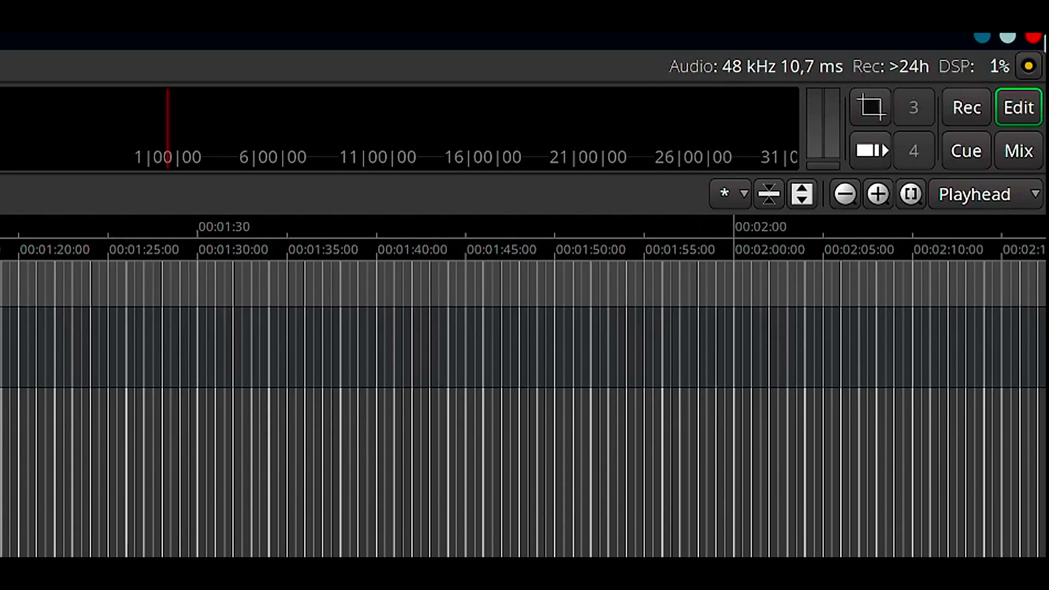
{"action": "left_click", "coordinate": [1038, 40]}
{"action": "left_click", "coordinate": [590, 260]}
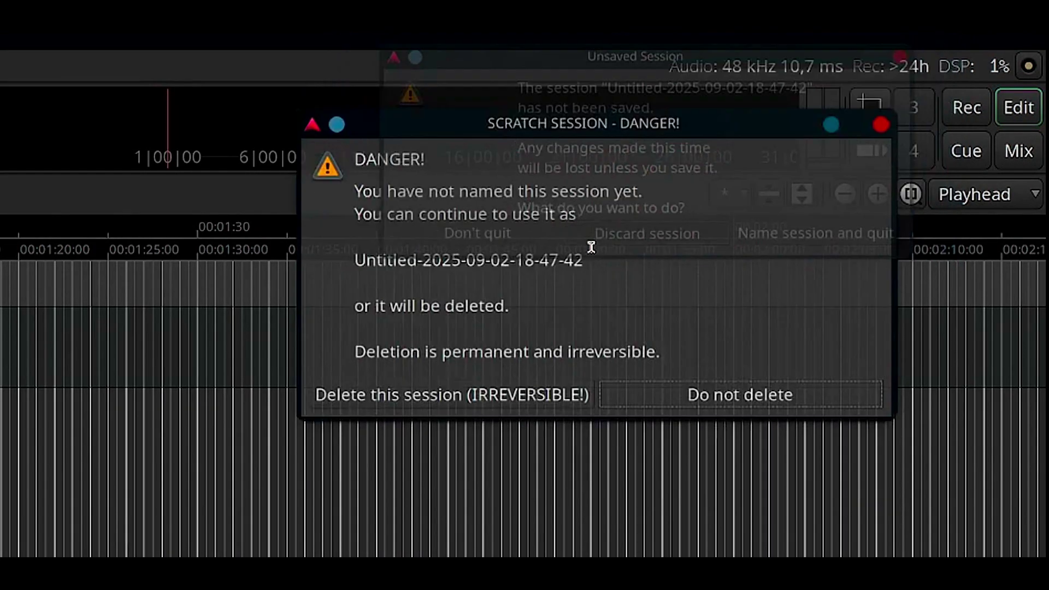
{"action": "left_click", "coordinate": [437, 407]}
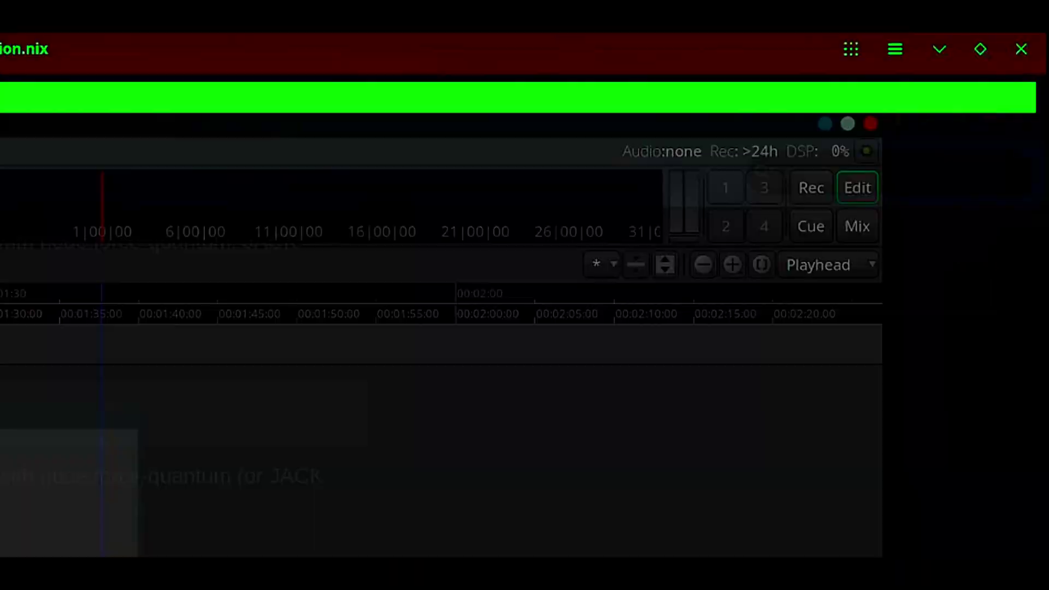